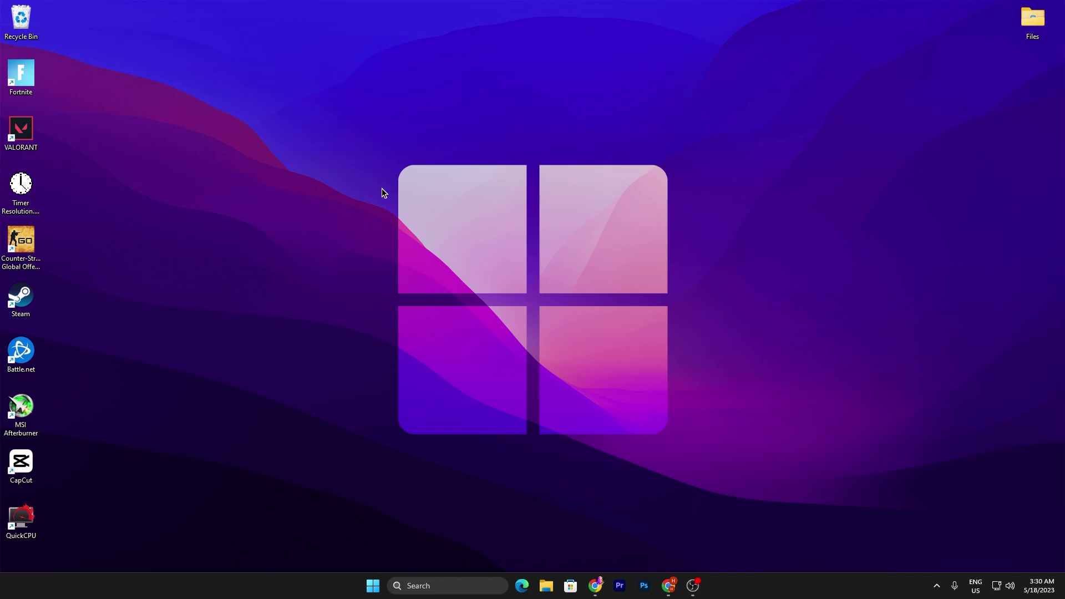
Step: Open the Run dialog, move it toward the screen centre, and enter %localappdata% as the path
{"action": "key", "text": "super+r"}
{"action": "left_click_drag", "start_coordinate": [122, 454], "coordinate": [355, 363]}
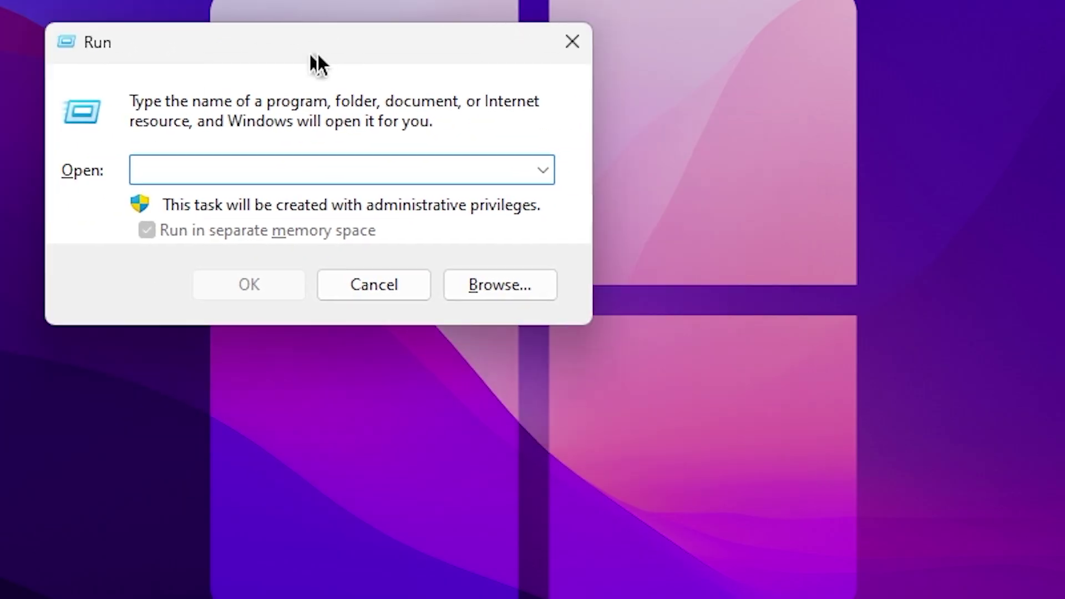
{"action": "left_click_drag", "start_coordinate": [312, 54], "coordinate": [542, 97]}
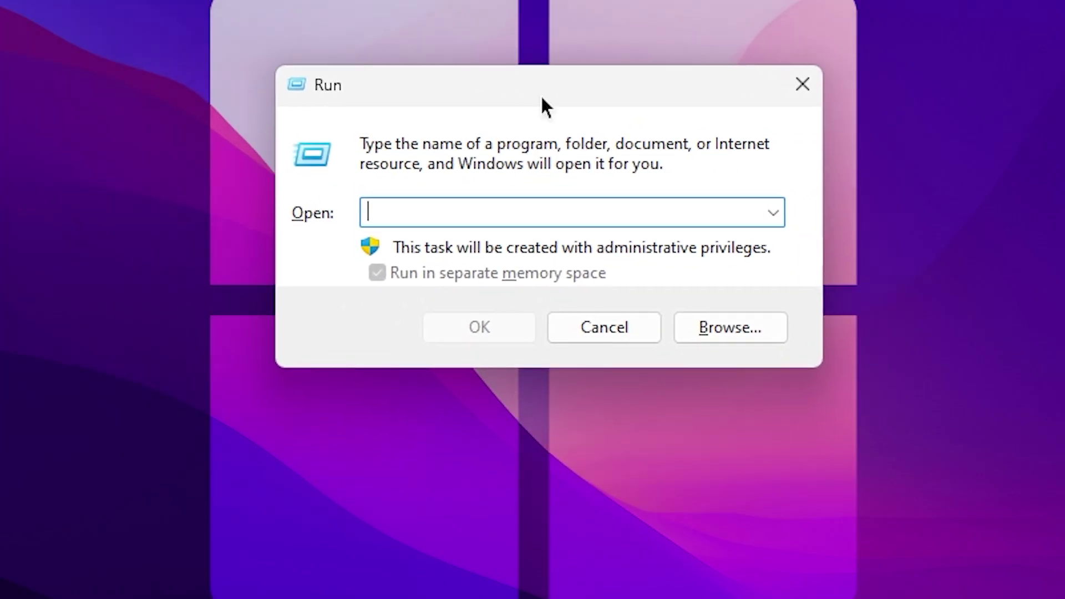
{"action": "type", "text": "%localappdata%"}
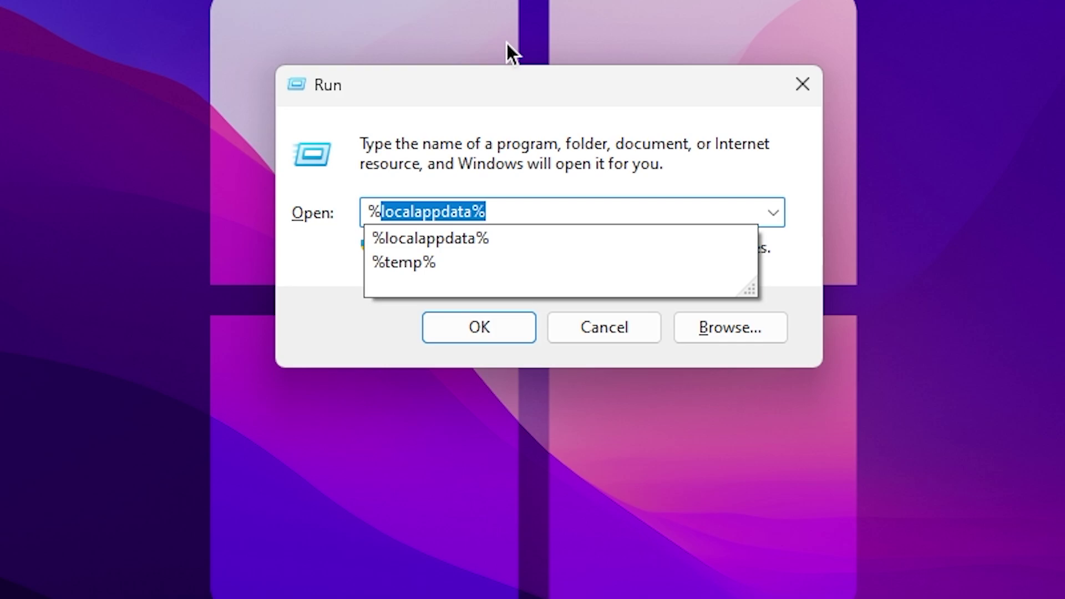
{"action": "key", "text": "End"}
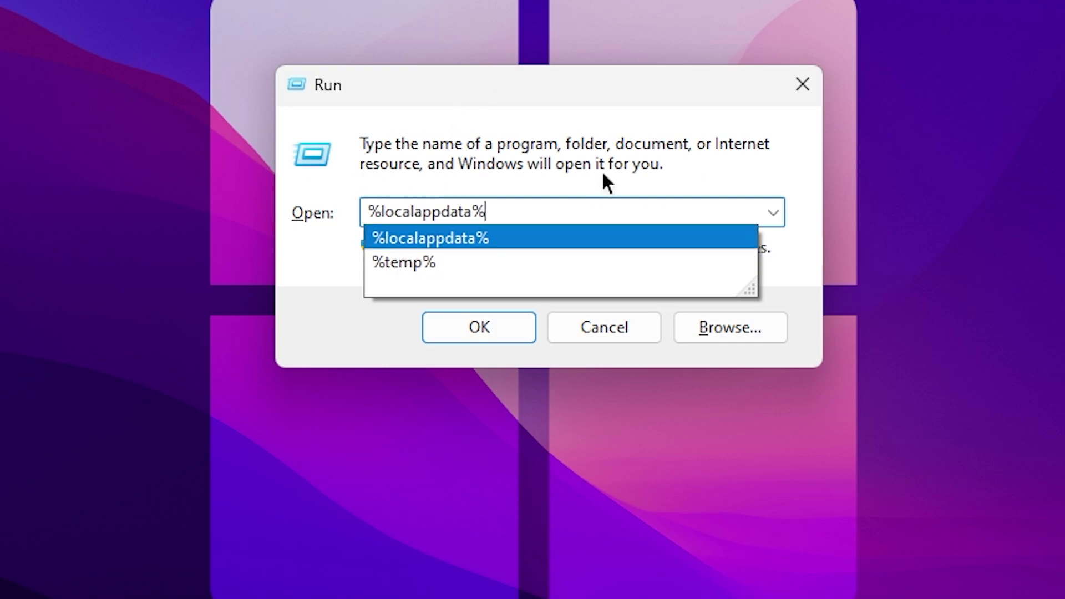
Step: Open local AppData and go to FortniteGame\Saved\Config\WindowsClient
{"action": "left_click", "coordinate": [478, 330]}
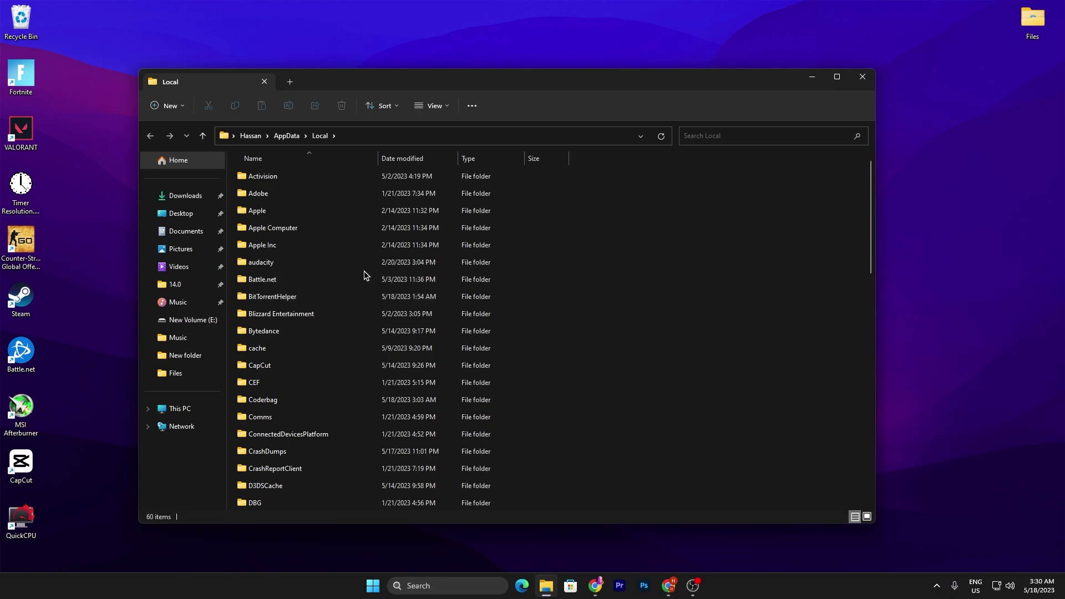
{"action": "scroll", "coordinate": [366, 273], "scroll_direction": "down", "scroll_amount": 4}
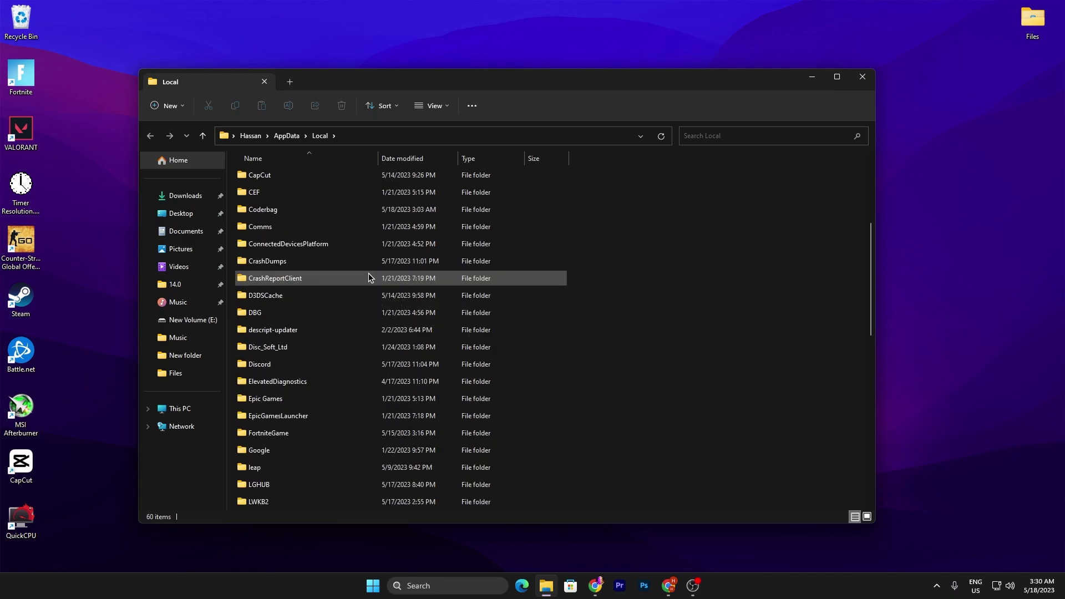
{"action": "double_click", "coordinate": [291, 432]}
{"action": "left_click", "coordinate": [265, 176]}
{"action": "double_click", "coordinate": [265, 176]}
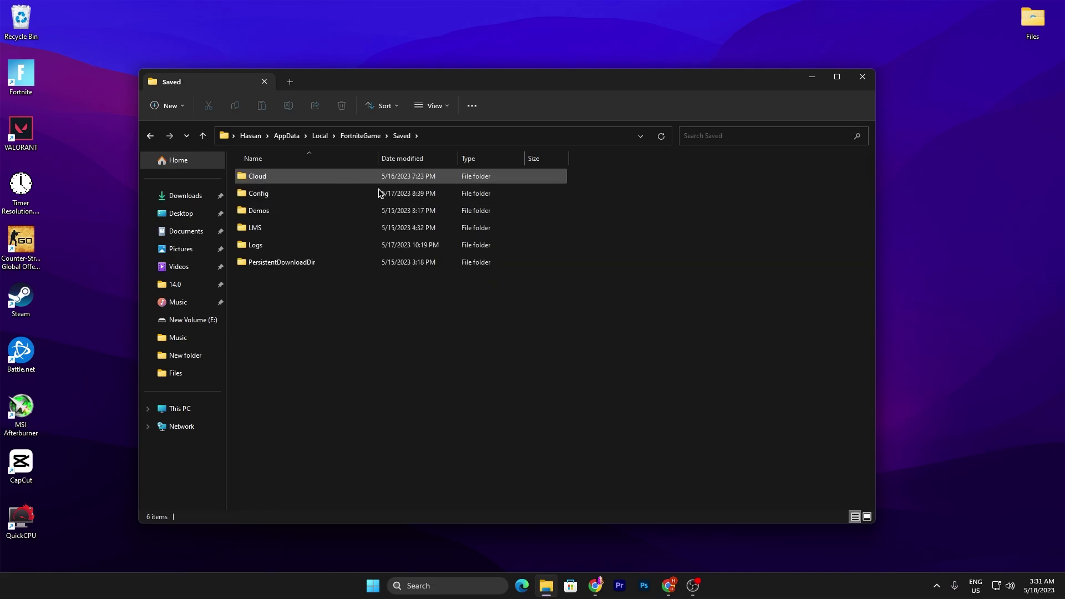
{"action": "double_click", "coordinate": [242, 200]}
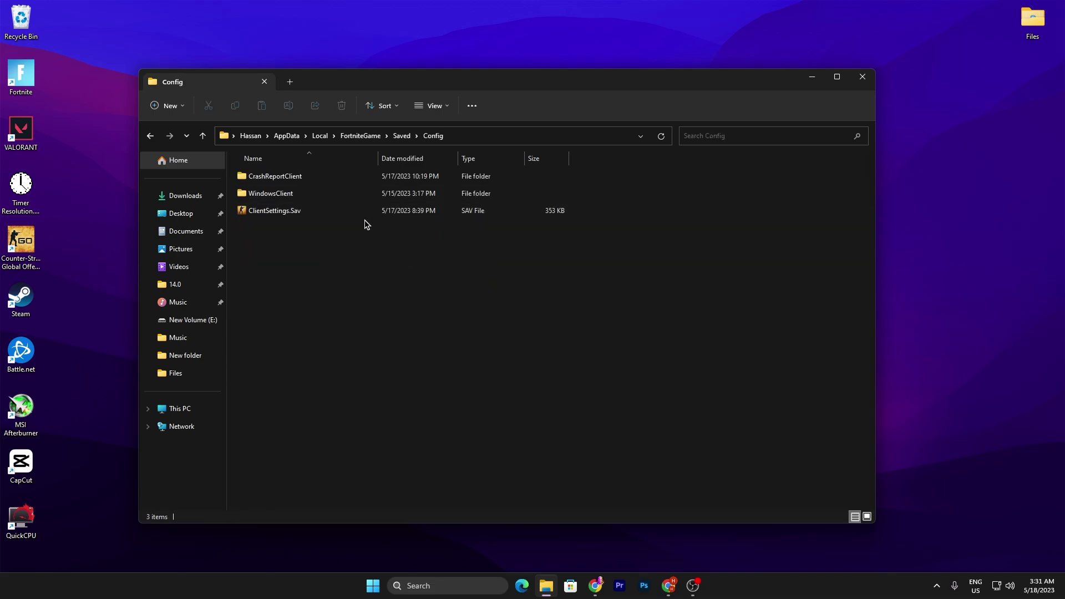
{"action": "double_click", "coordinate": [276, 195]}
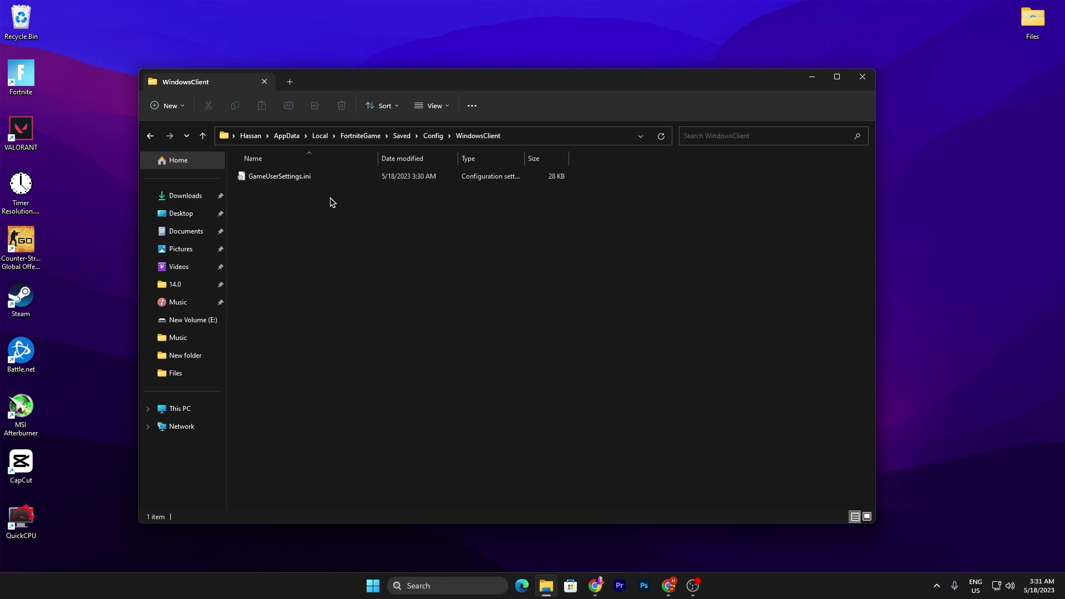
Step: Check in GameUserSettings.ini's Properties that the file isn't read-only
{"action": "left_click", "coordinate": [265, 177]}
{"action": "right_click", "coordinate": [266, 177]}
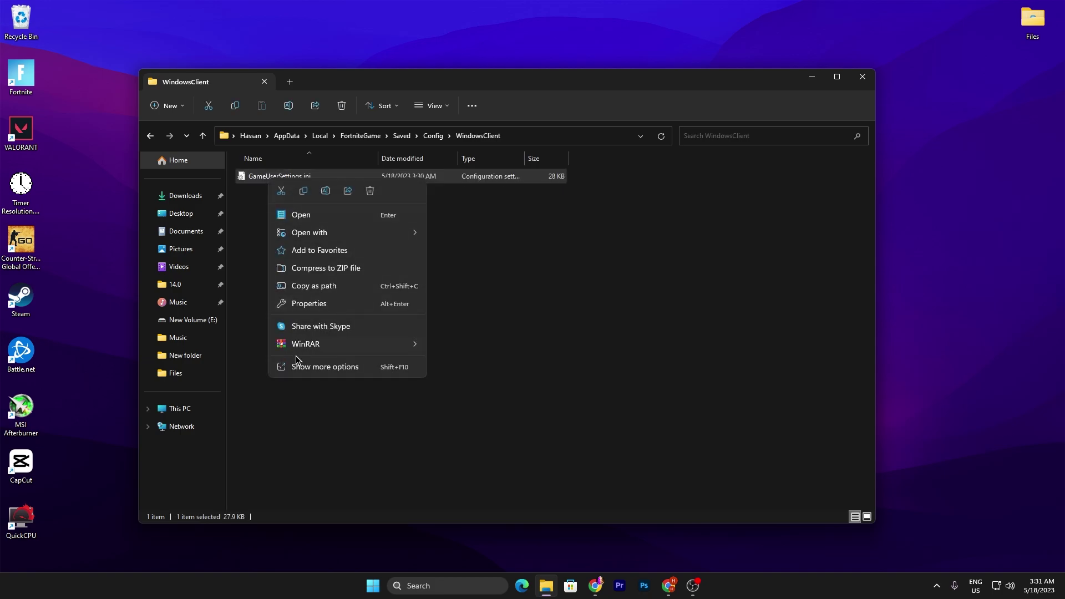
{"action": "left_click", "coordinate": [303, 303]}
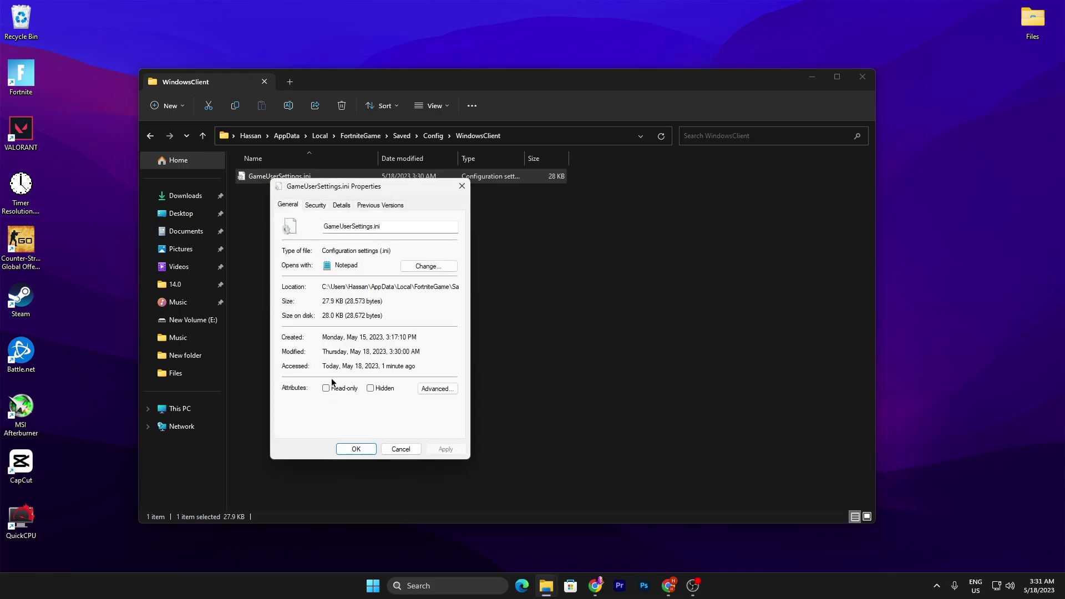
{"action": "left_click", "coordinate": [356, 448]}
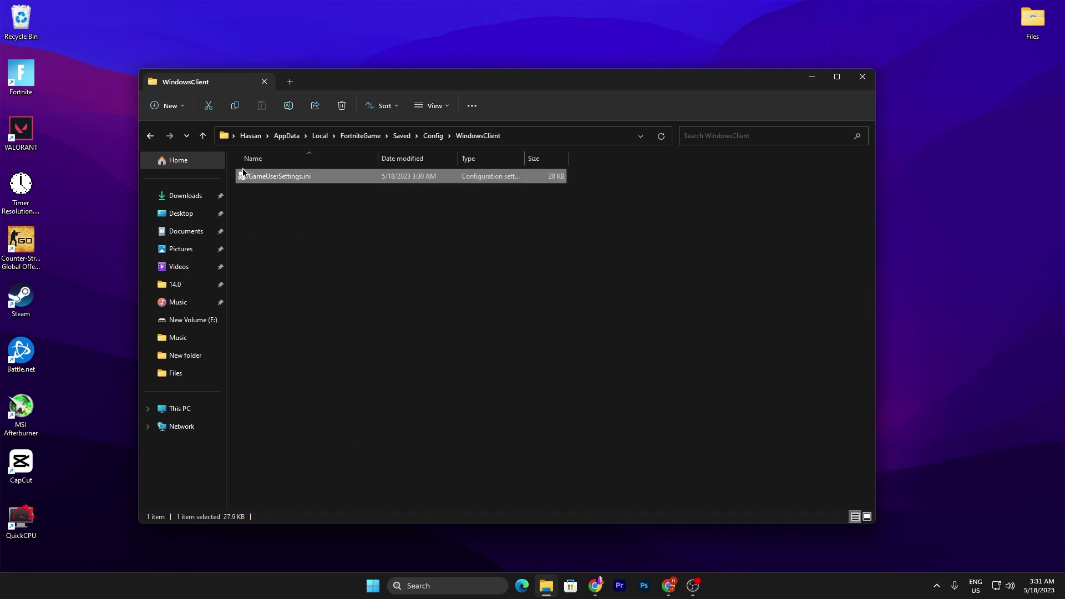
Step: Open GameUserSettings.ini in Notepad with Show more options > Edit, then minimize Explorer
{"action": "right_click", "coordinate": [258, 173]}
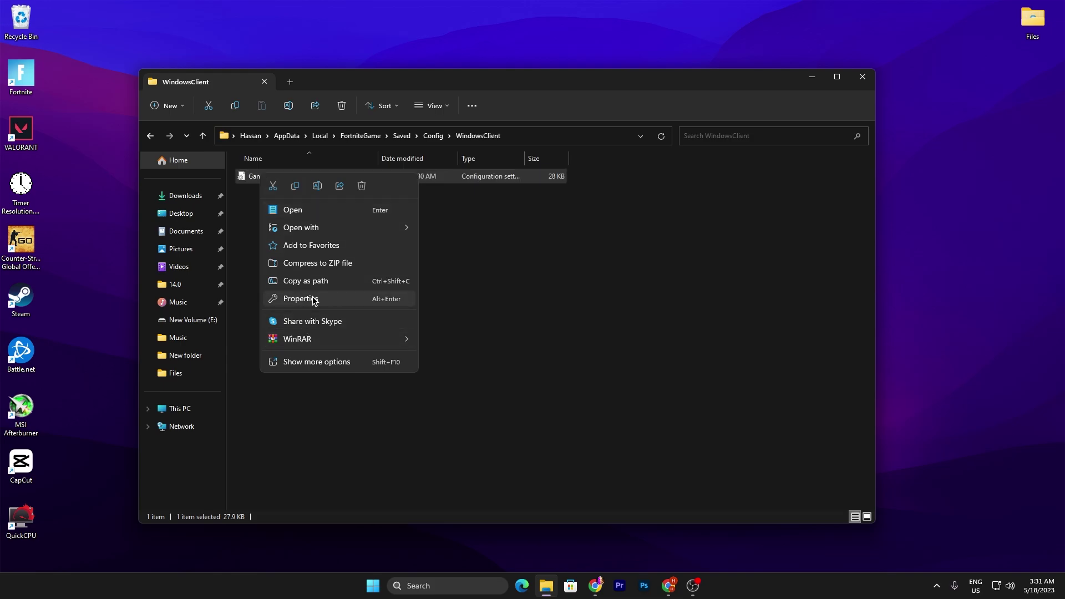
{"action": "left_click", "coordinate": [309, 366]}
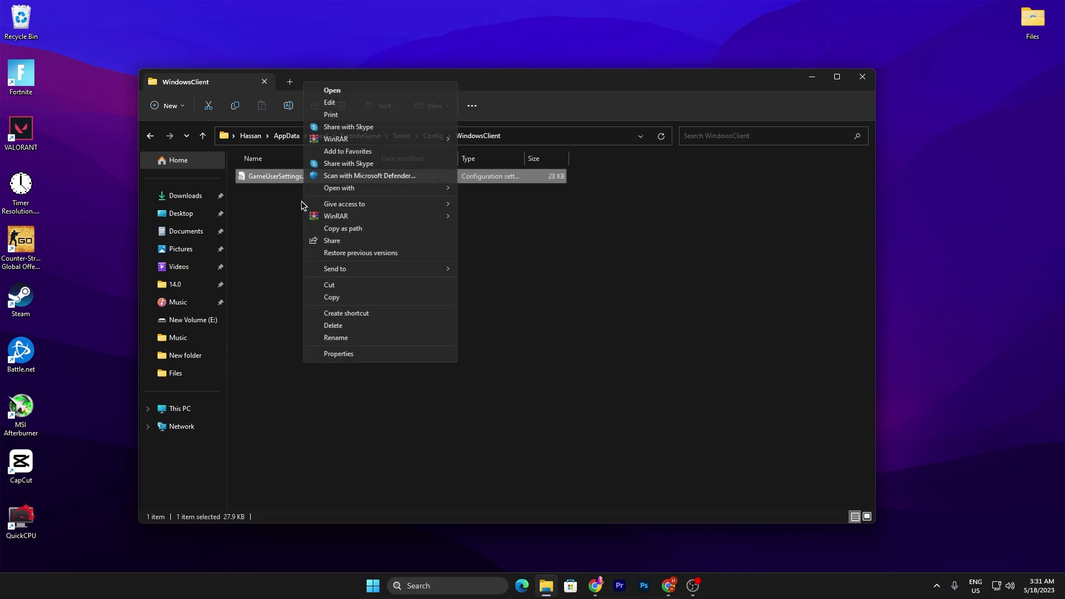
{"action": "left_click", "coordinate": [330, 106]}
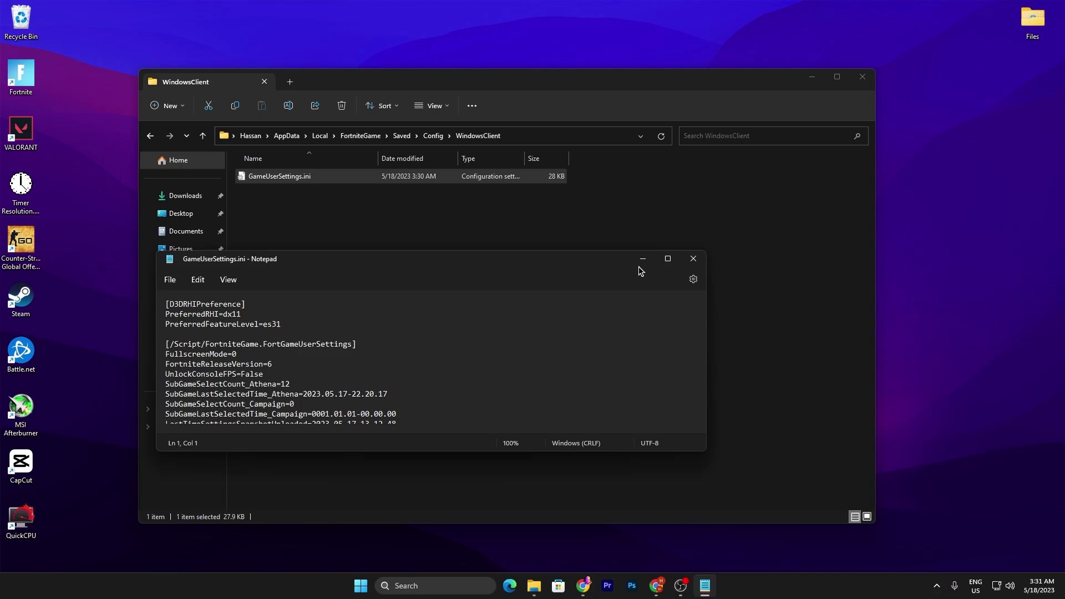
{"action": "left_click", "coordinate": [811, 77]}
Step: Maximize Notepad and change bShowGrass=True to bShowGrass=False
{"action": "left_click", "coordinate": [667, 258]}
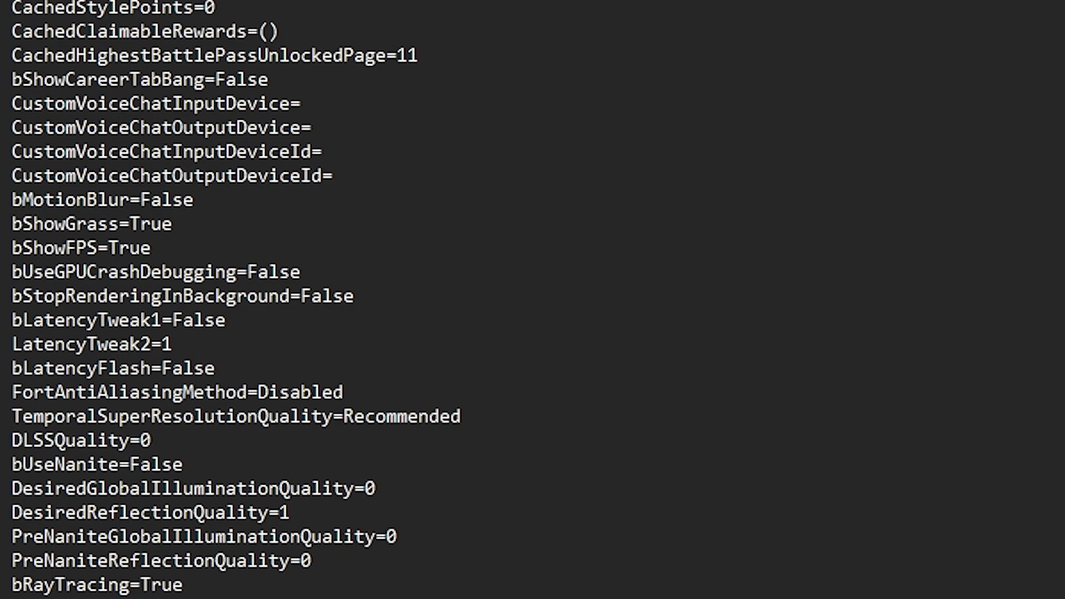
{"action": "key", "text": "shift+Left"}
{"action": "key", "text": "BackSpace"}
{"action": "key", "text": "BackSpace"}
{"action": "key", "text": "BackSpace"}
{"action": "key", "text": "BackSpace"}
{"action": "type", "text": "False"}
{"action": "scroll", "coordinate": [236, 300], "scroll_direction": "down", "scroll_amount": 3}
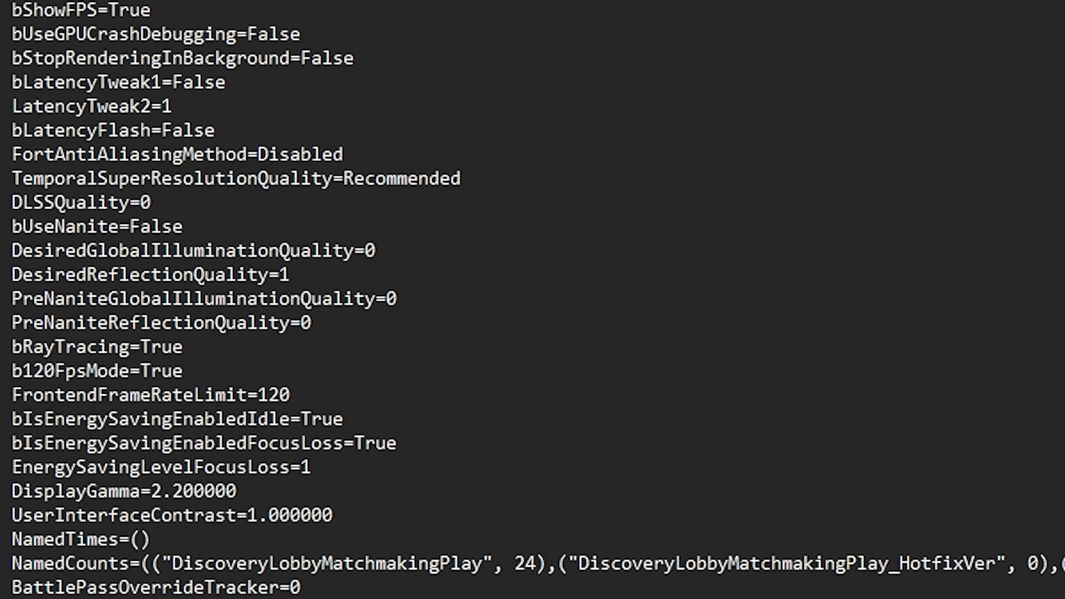
Step: Change bRayTracing from True to False
{"action": "left_click_drag", "start_coordinate": [184, 347], "coordinate": [140, 346]}
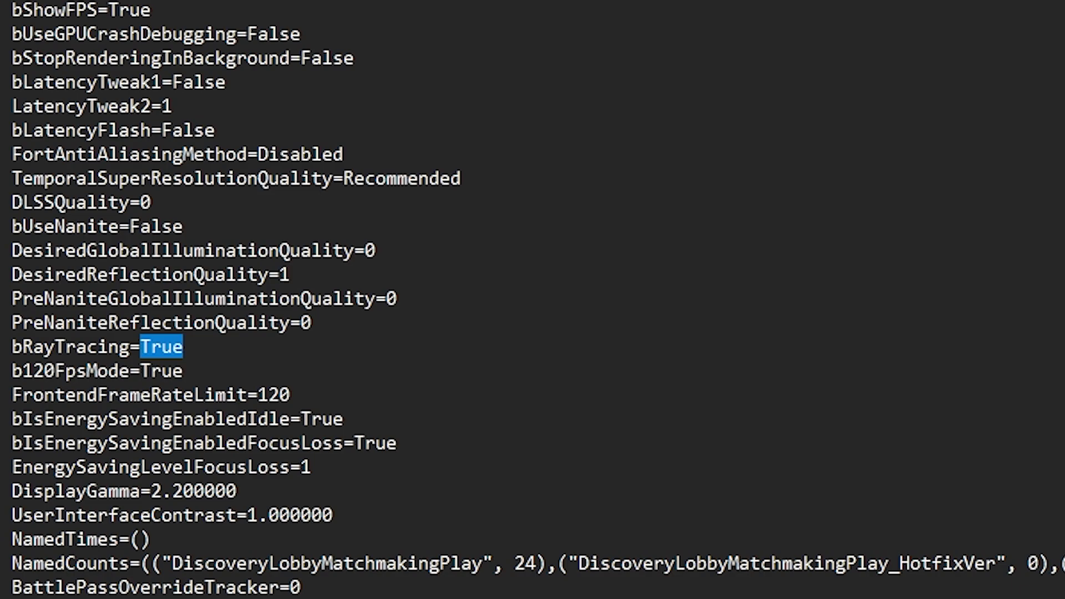
{"action": "type", "text": "FA"}
{"action": "key", "text": "BackSpace"}
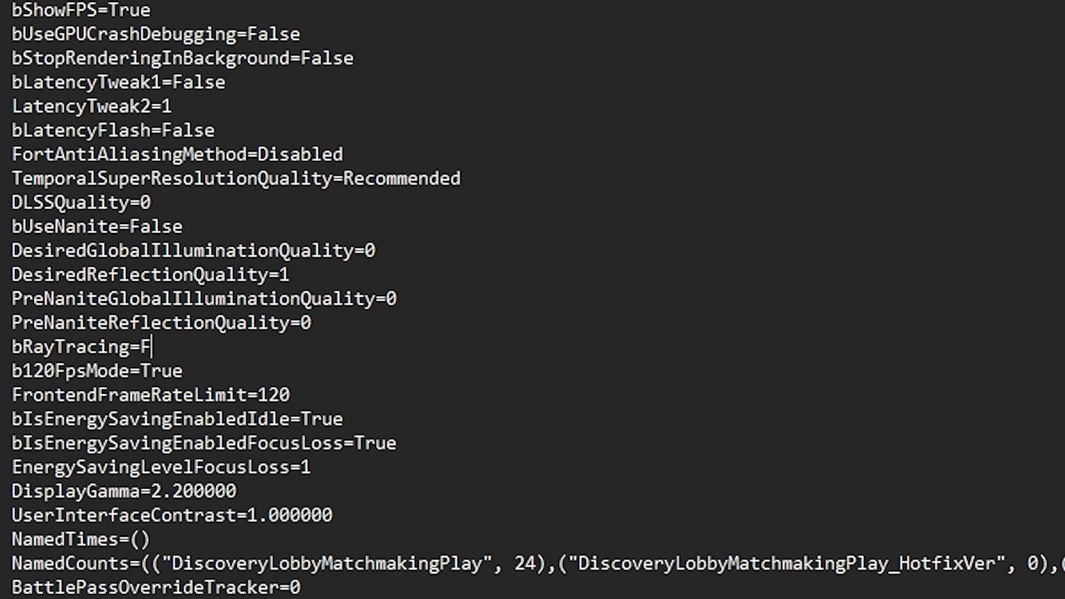
{"action": "type", "text": "alse"}
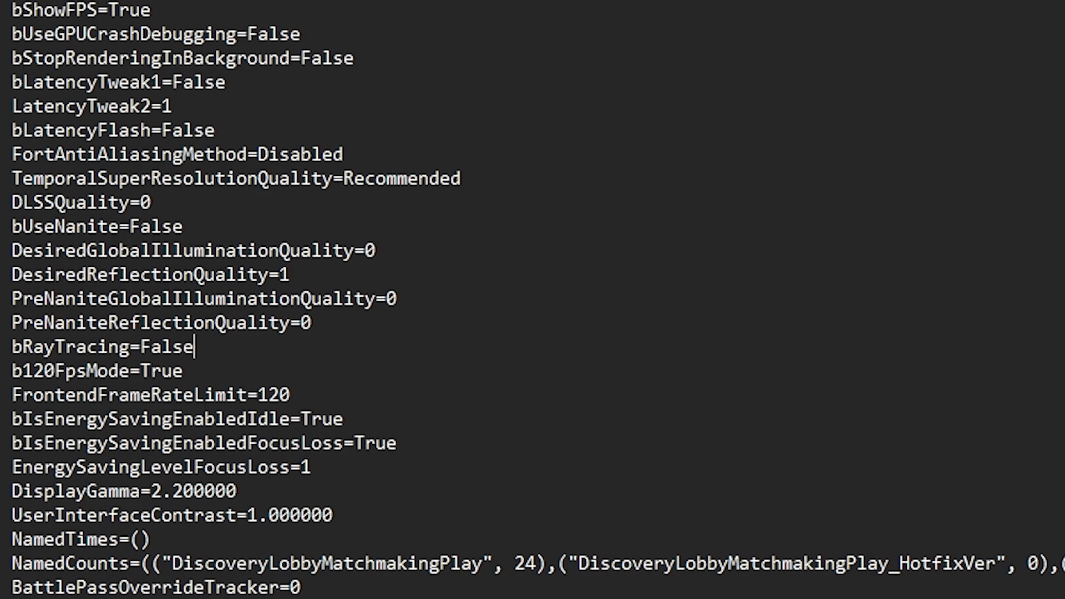
Step: Change b120FpsMode from True to False, correcting the 'Fakse' typo
{"action": "key", "text": "Down"}
{"action": "key", "text": "shift+Left"}
{"action": "key", "text": "shift+Left"}
{"action": "key", "text": "shift+Left"}
{"action": "key", "text": "shift+Left"}
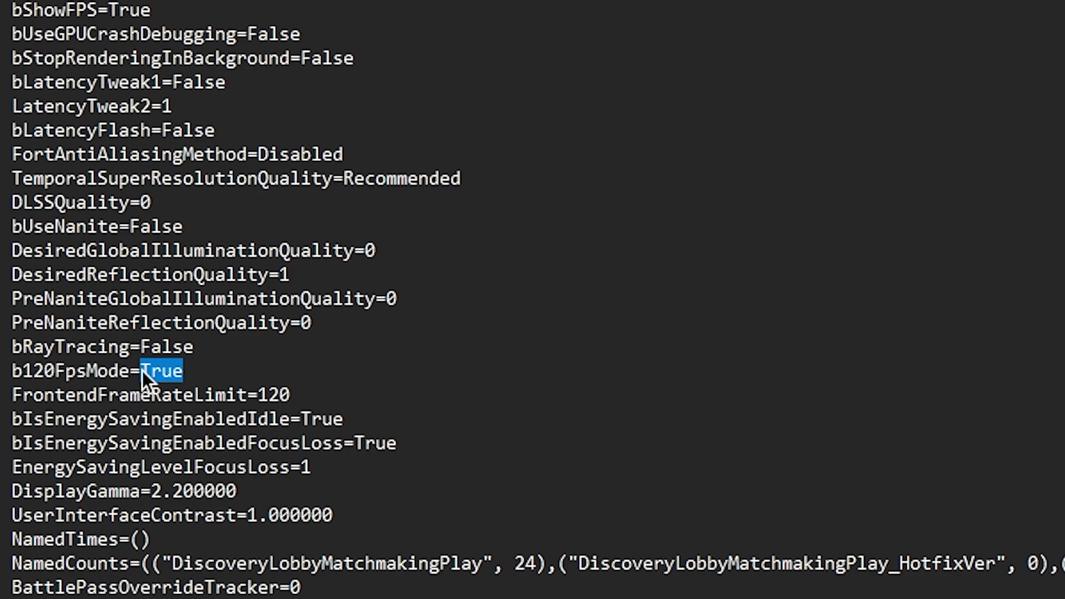
{"action": "type", "text": "Fakse"}
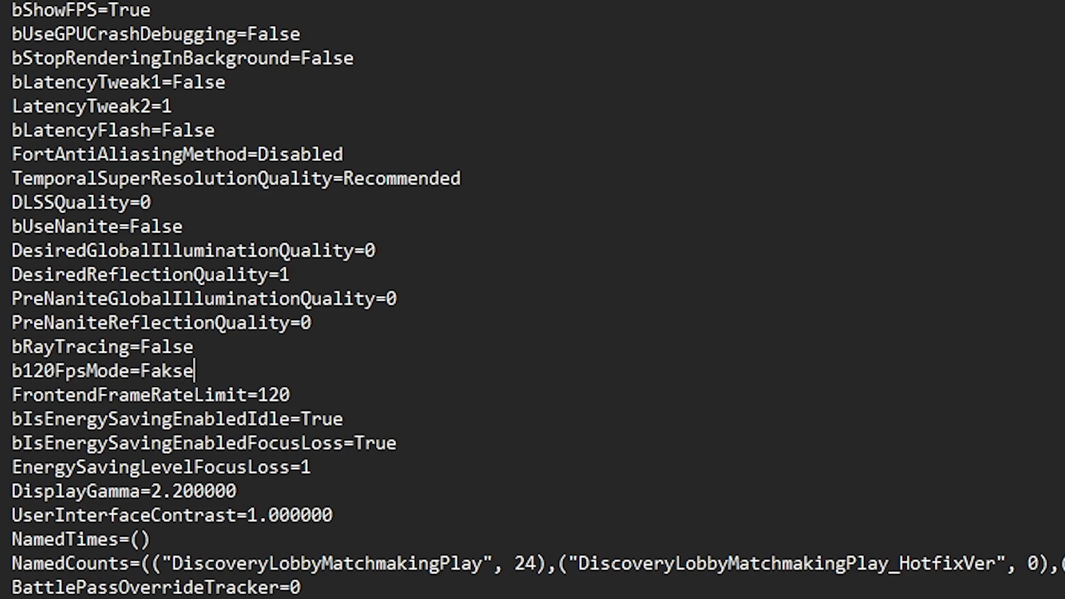
{"action": "key", "text": "BackSpace"}
{"action": "key", "text": "BackSpace"}
{"action": "key", "text": "BackSpace"}
{"action": "type", "text": "lse"}
Step: Lower FrontendFrameRateLimit from 120 to 60 and set bIsEnergySavingEnabledIdle to False
{"action": "key", "text": "BackSpace"}
{"action": "key", "text": "BackSpace"}
{"action": "key", "text": "BackSpace"}
{"action": "type", "text": "60"}
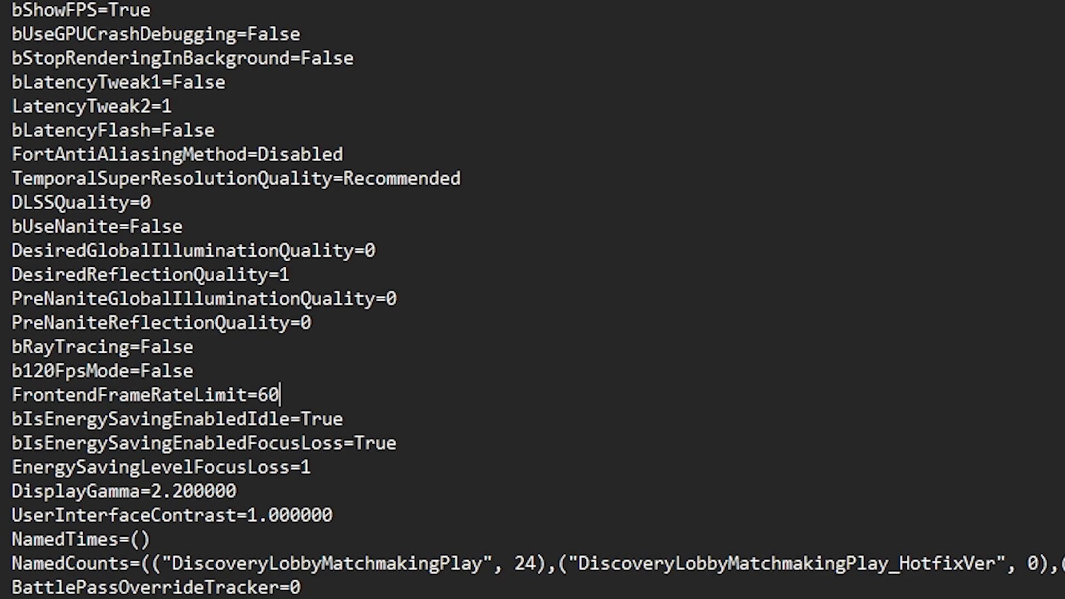
{"action": "left_click", "coordinate": [343, 419]}
{"action": "key", "text": "BackSpace"}
{"action": "key", "text": "BackSpace"}
{"action": "key", "text": "BackSpace"}
{"action": "key", "text": "BackSpace"}
{"action": "type", "text": "F"}
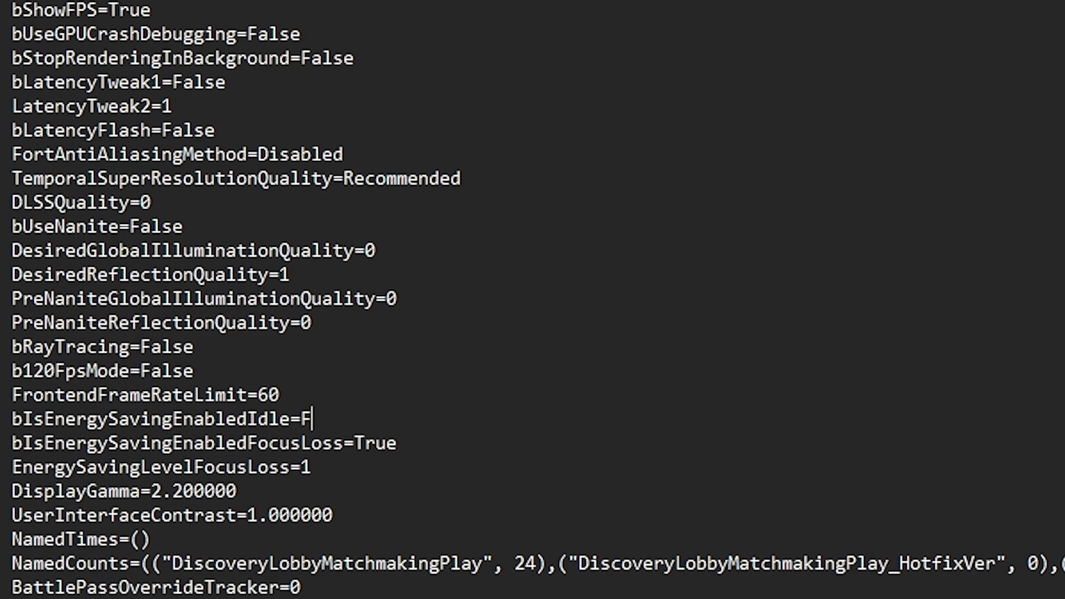
{"action": "type", "text": "alse"}
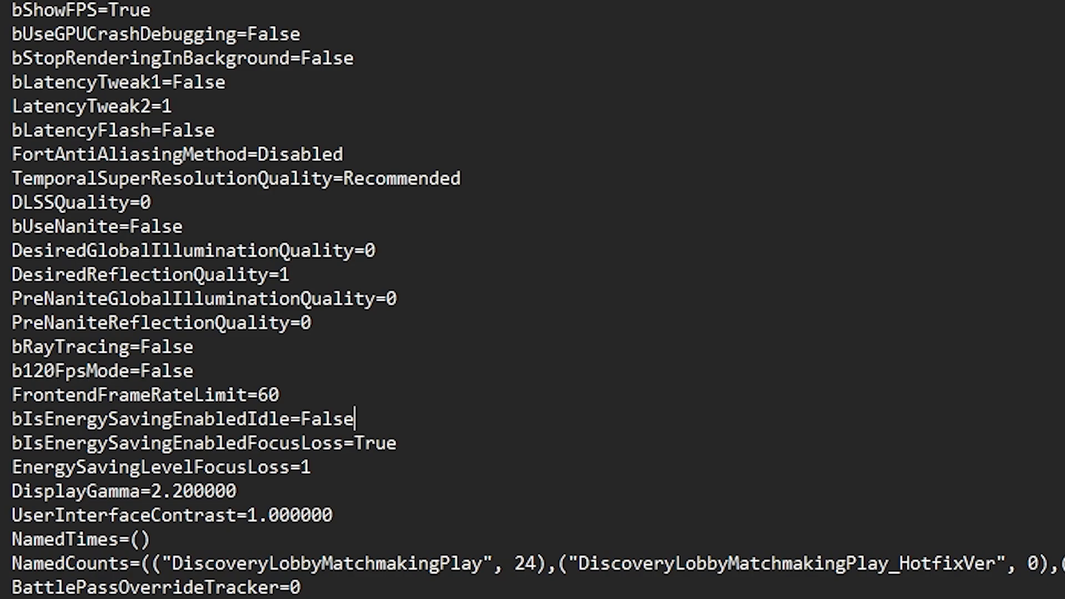
Step: Set bIsEnergySavingEnabledFocusLoss to False, fixing the typing mistakes
{"action": "left_click", "coordinate": [397, 443]}
{"action": "key", "text": "BackSpace"}
{"action": "key", "text": "BackSpace"}
{"action": "key", "text": "BackSpace"}
{"action": "key", "text": "BackSpace"}
{"action": "type", "text": "fa"}
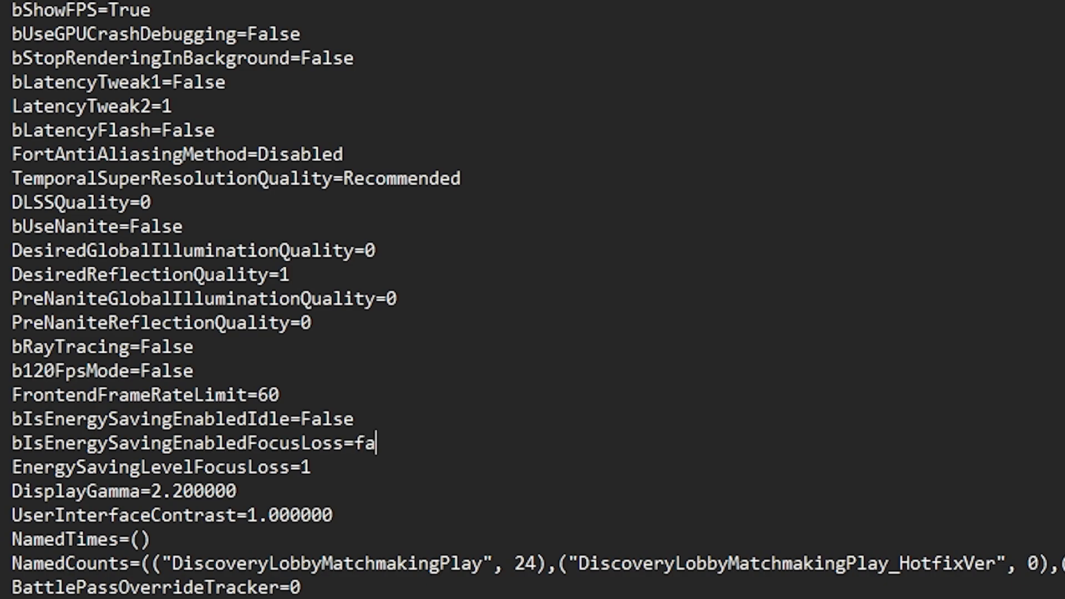
{"action": "key", "text": "BackSpace"}
{"action": "key", "text": "BackSpace"}
{"action": "type", "text": "Fakse"}
{"action": "key", "text": "BackSpace"}
{"action": "key", "text": "BackSpace"}
{"action": "key", "text": "BackSpace"}
{"action": "type", "text": "lse"}
Step: Review the edited values in the file, then save GameUserSettings.ini with File > Save
{"action": "scroll", "coordinate": [532, 300], "scroll_direction": "down", "scroll_amount": 15}
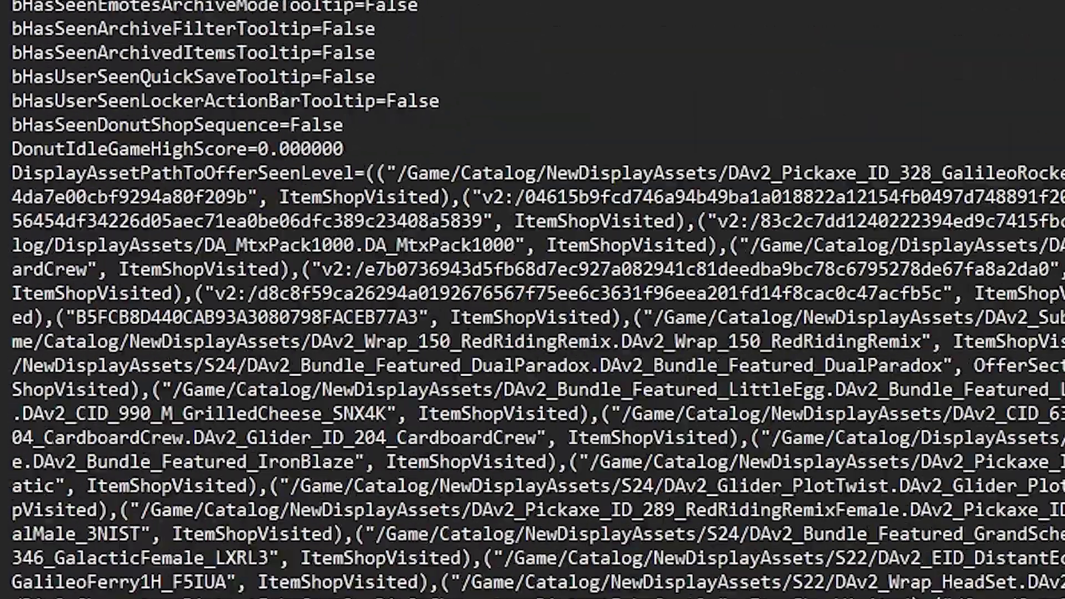
{"action": "scroll", "coordinate": [533, 300], "scroll_direction": "down", "scroll_amount": 7}
{"action": "scroll", "coordinate": [533, 300], "scroll_direction": "down", "scroll_amount": 20}
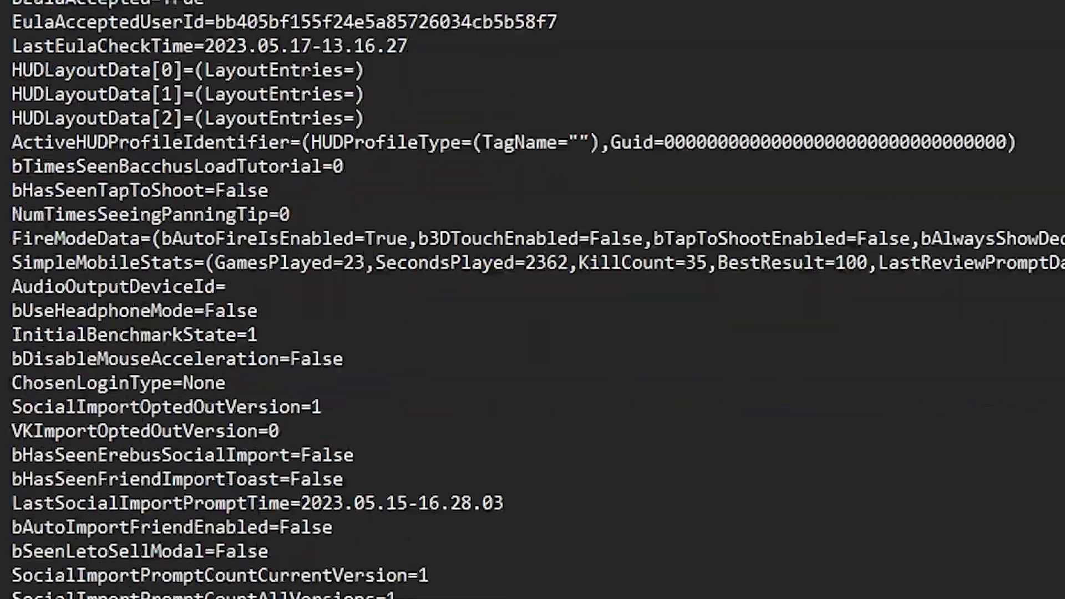
{"action": "scroll", "coordinate": [532, 300], "scroll_direction": "up", "scroll_amount": 6}
{"action": "scroll", "coordinate": [532, 300], "scroll_direction": "up", "scroll_amount": 3}
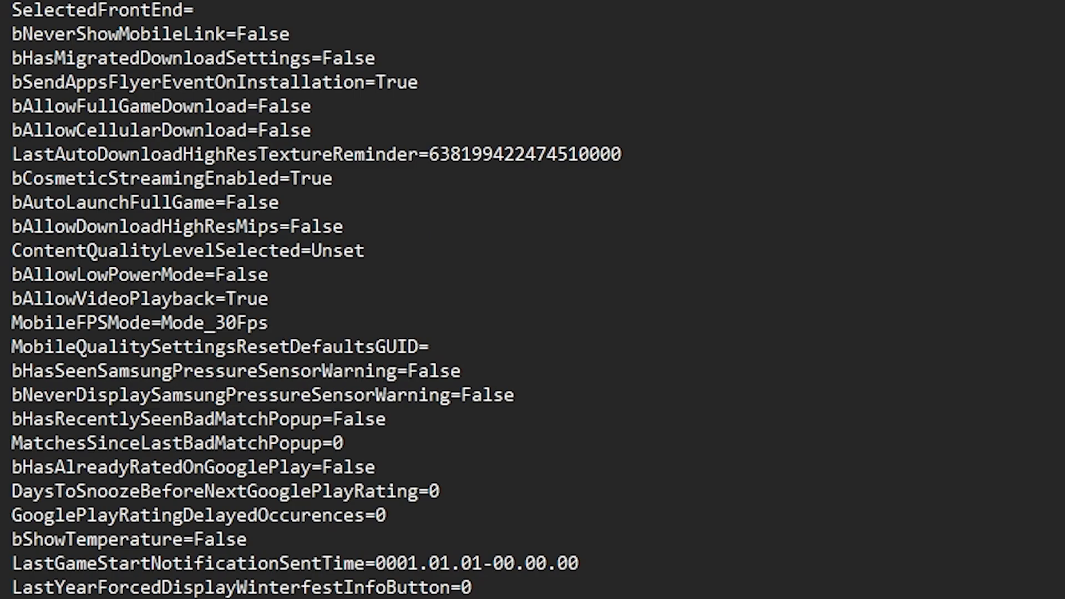
{"action": "scroll", "coordinate": [532, 299], "scroll_direction": "down", "scroll_amount": 9}
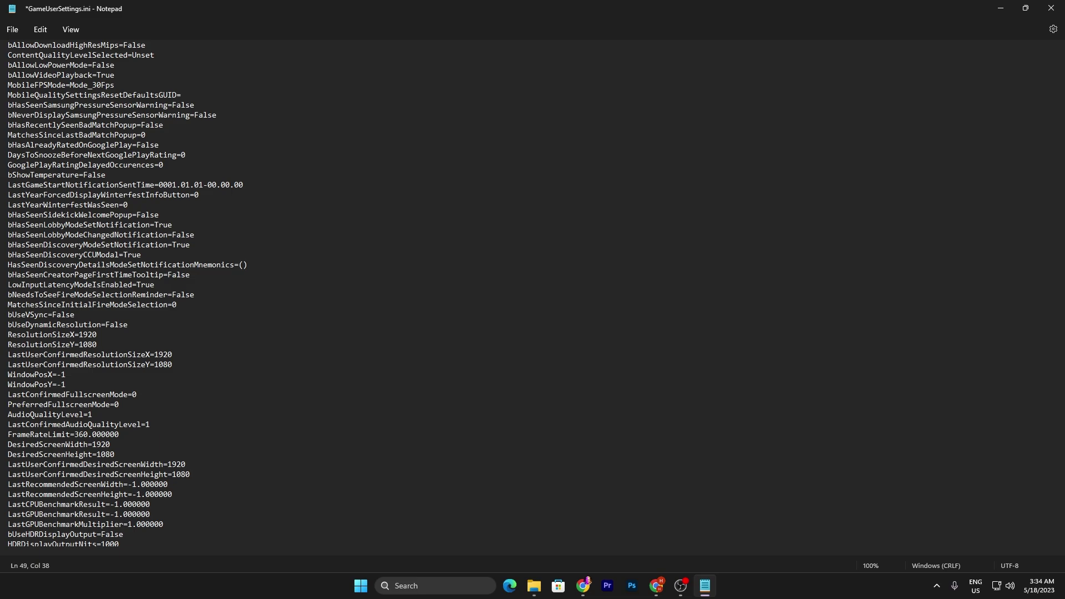
{"action": "scroll", "coordinate": [532, 294], "scroll_direction": "down", "scroll_amount": 13}
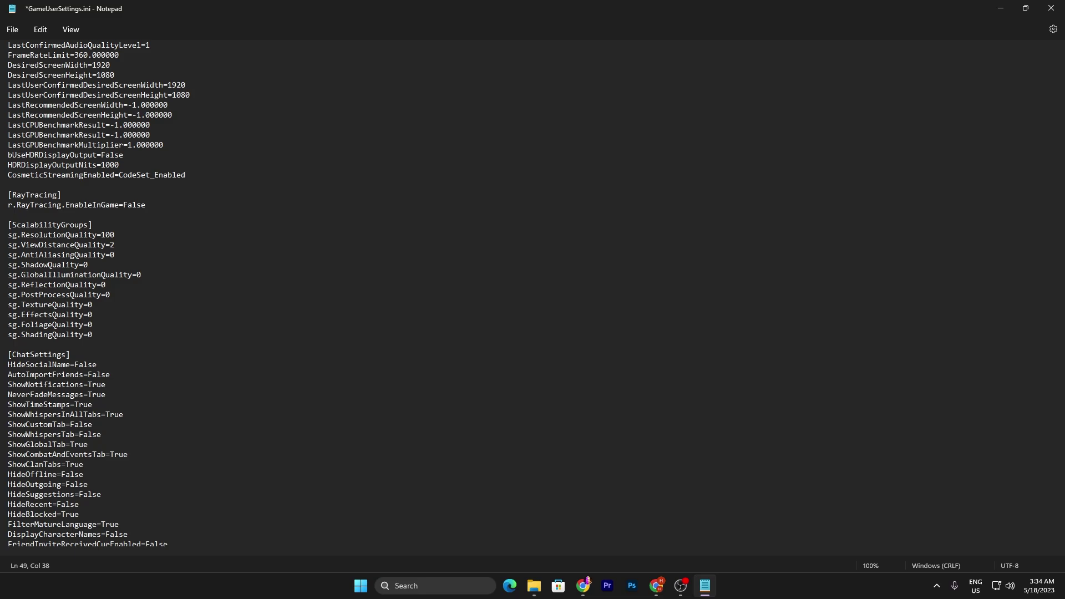
{"action": "scroll", "coordinate": [536, 293], "scroll_direction": "down", "scroll_amount": 3}
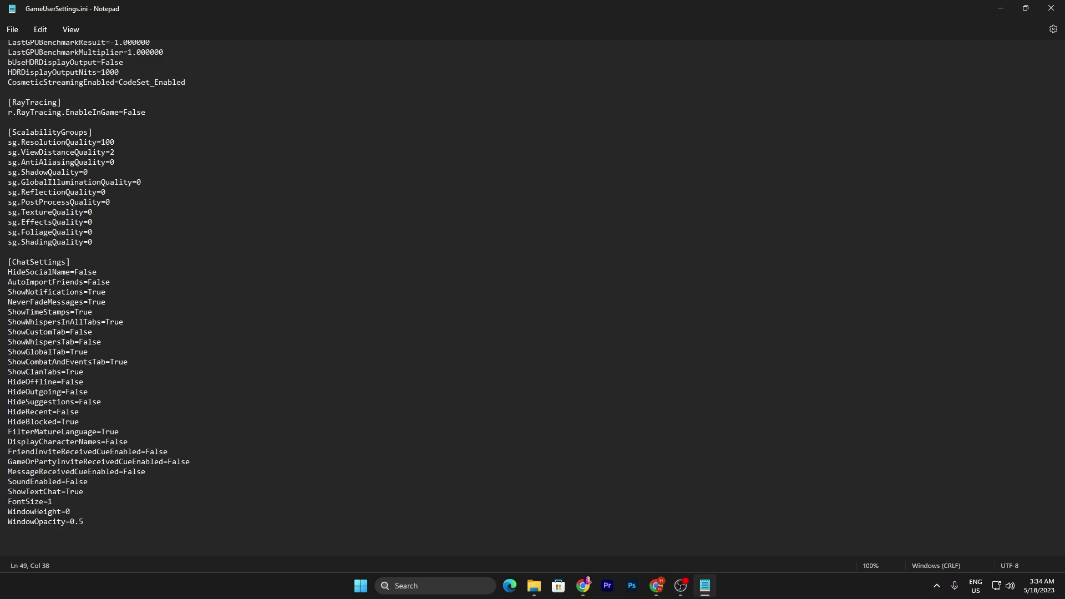
{"action": "left_click", "coordinate": [15, 38]}
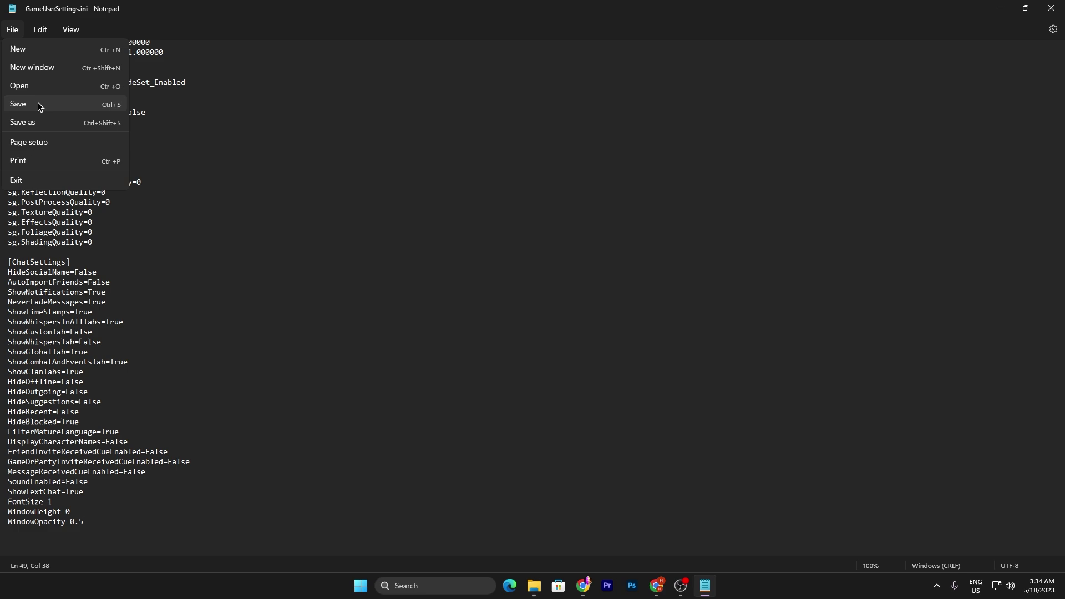
{"action": "left_click", "coordinate": [38, 102]}
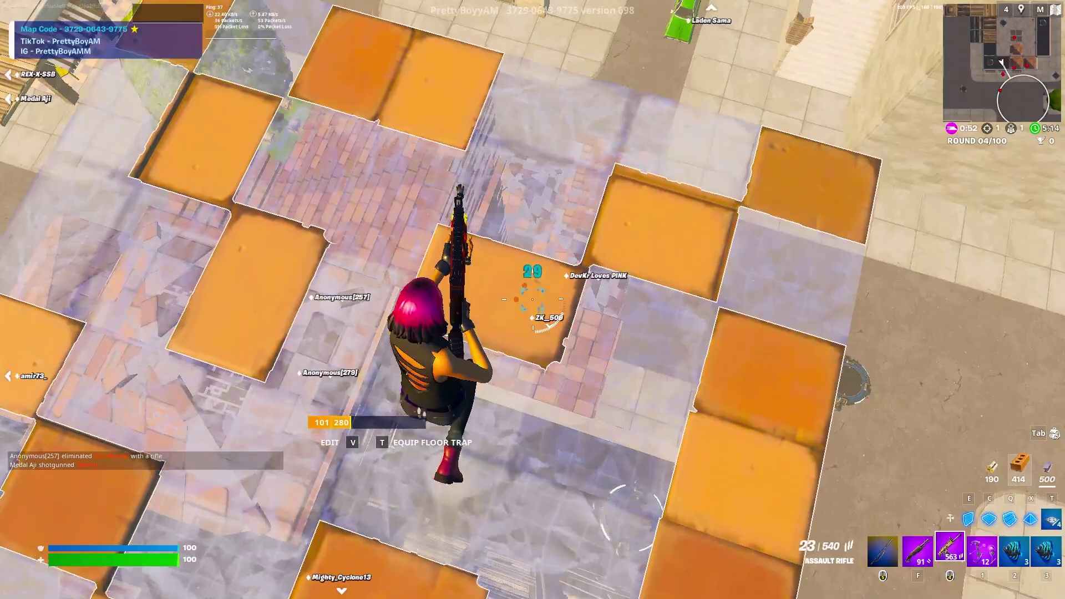